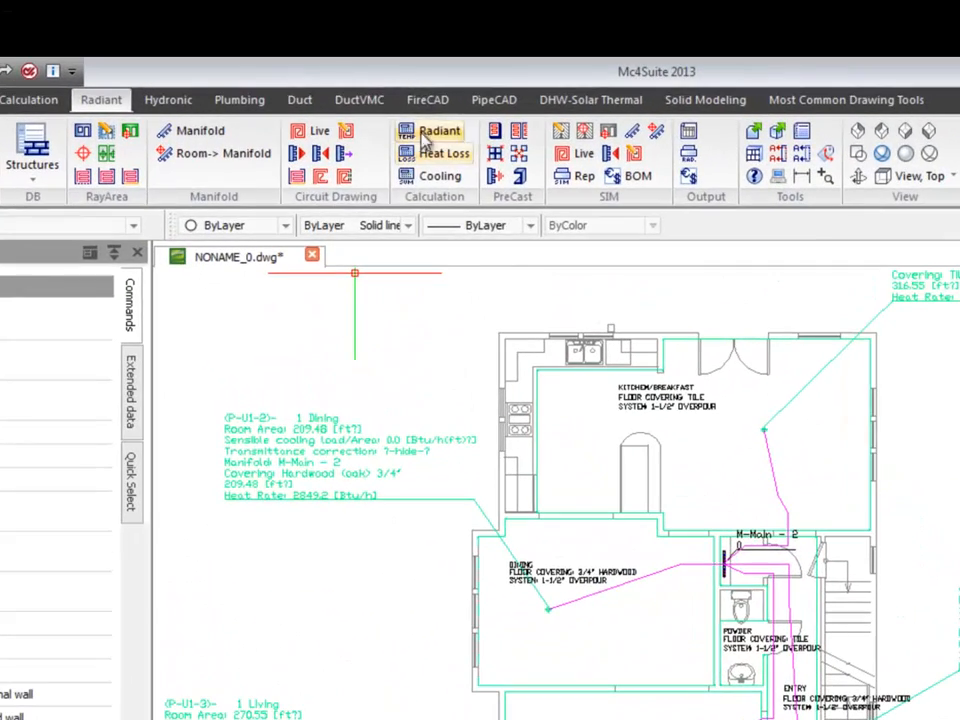
Open the radiant supply temperature calculation and set the Basement's floor covering to None
{"action": "left_click", "coordinate": [428, 134]}
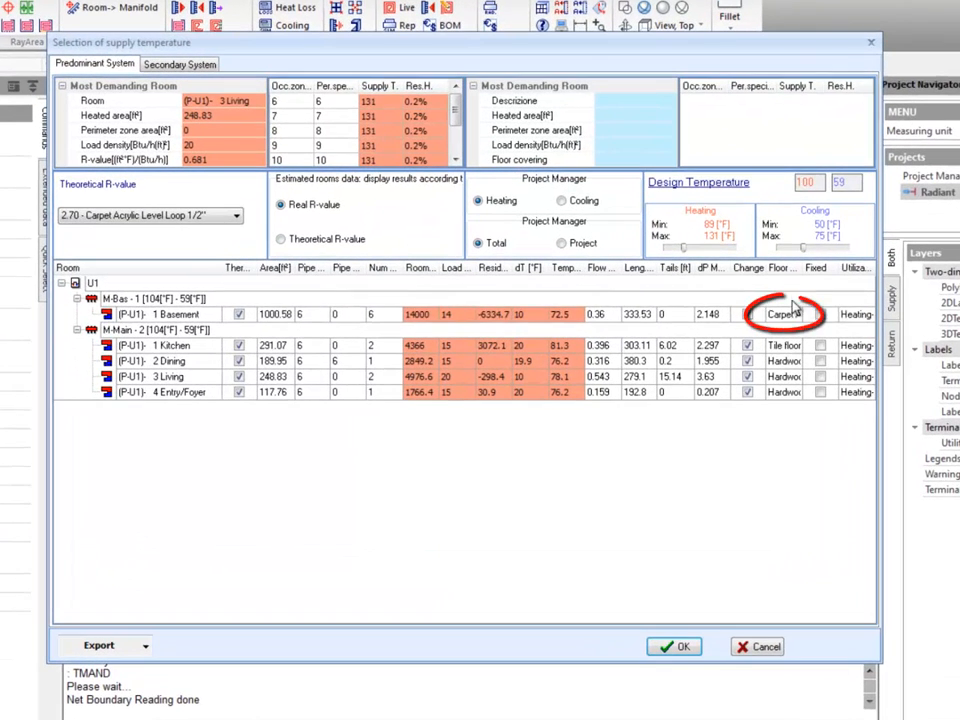
{"action": "left_click", "coordinate": [760, 326]}
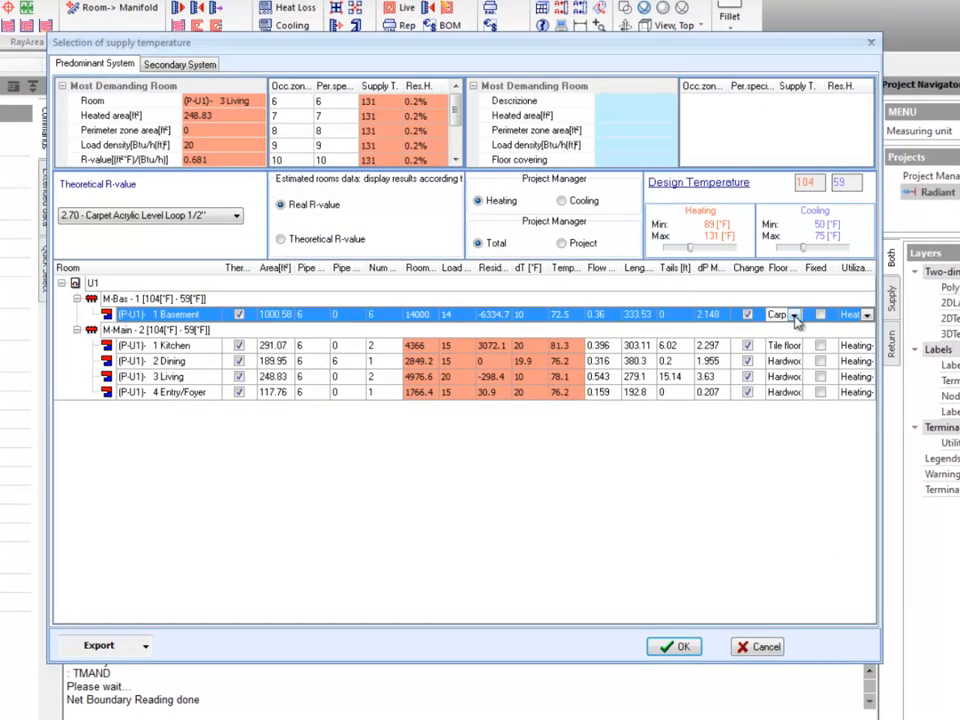
{"action": "left_click", "coordinate": [794, 315]}
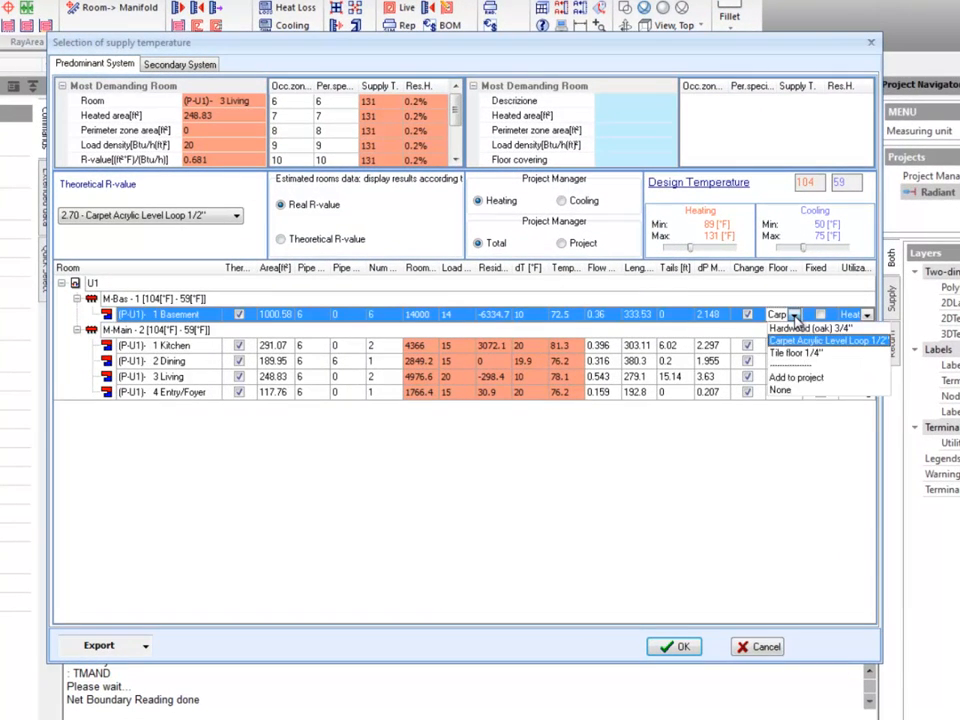
{"action": "left_click", "coordinate": [797, 391]}
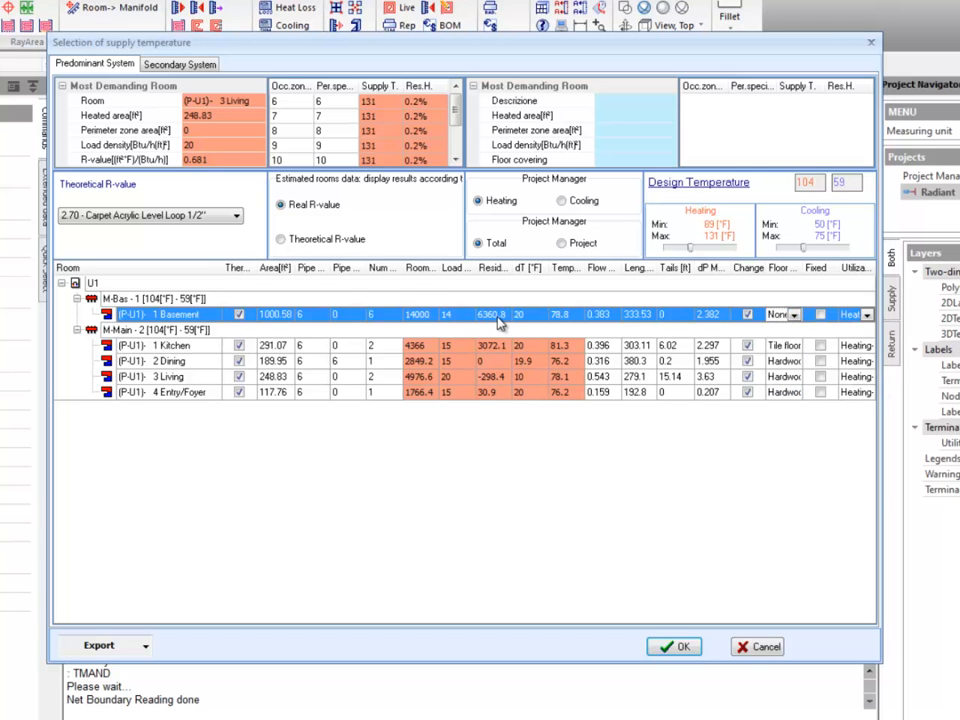
Try lower heating design temperatures for the M-Bas - 1 manifold, ending at 91 °F
{"action": "left_click", "coordinate": [257, 298]}
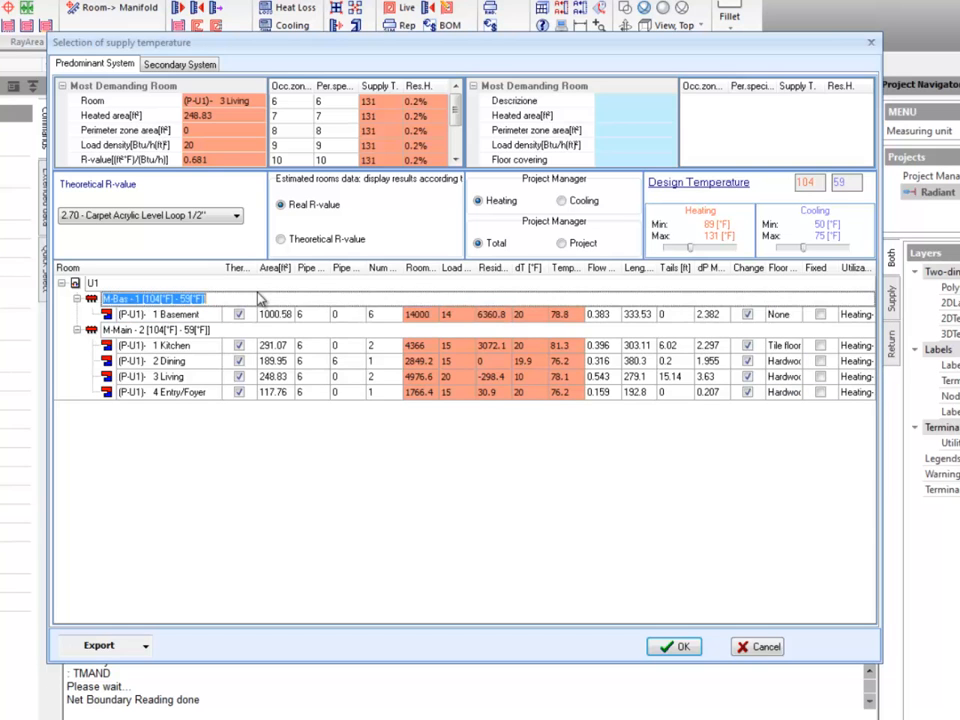
{"action": "double_click", "coordinate": [805, 182]}
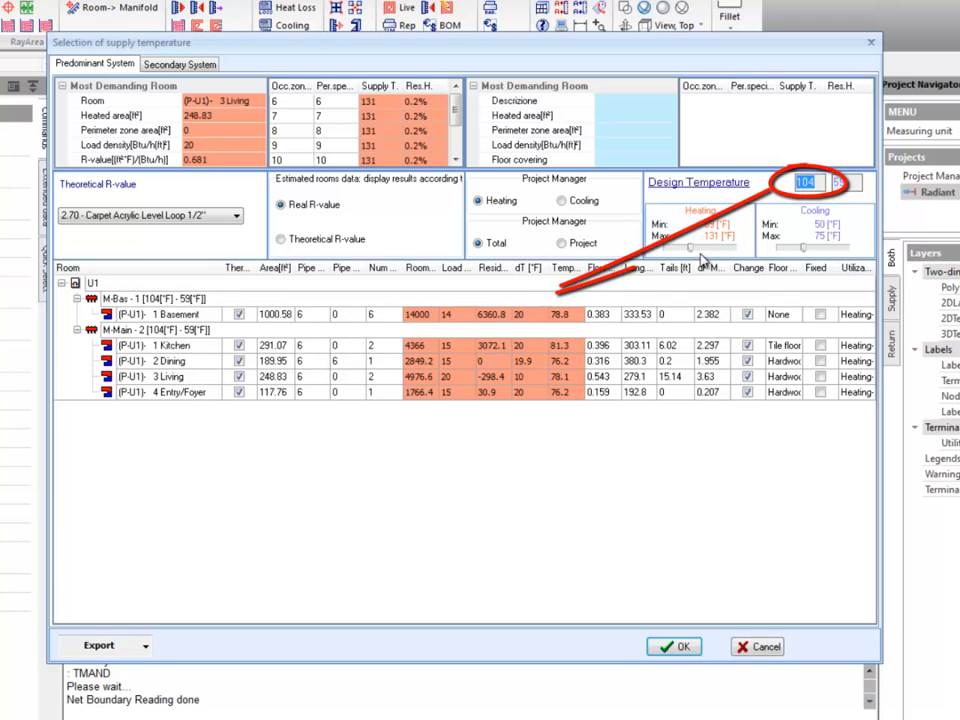
{"action": "type", "text": "95"}
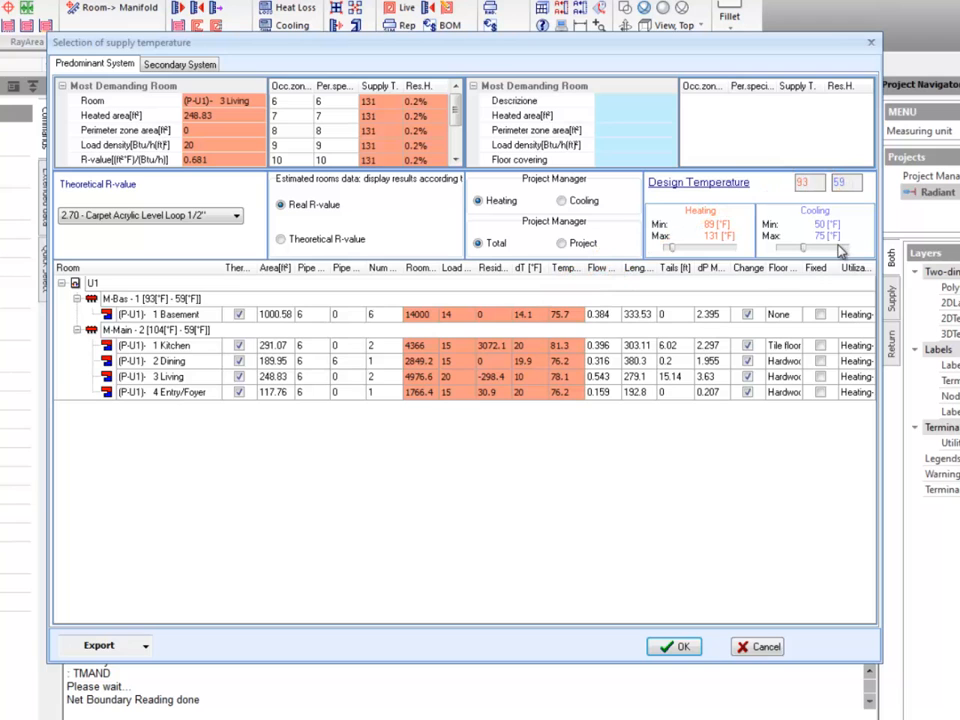
{"action": "left_click", "coordinate": [806, 182]}
{"action": "type", "text": "90"}
{"action": "left_click", "coordinate": [385, 299]}
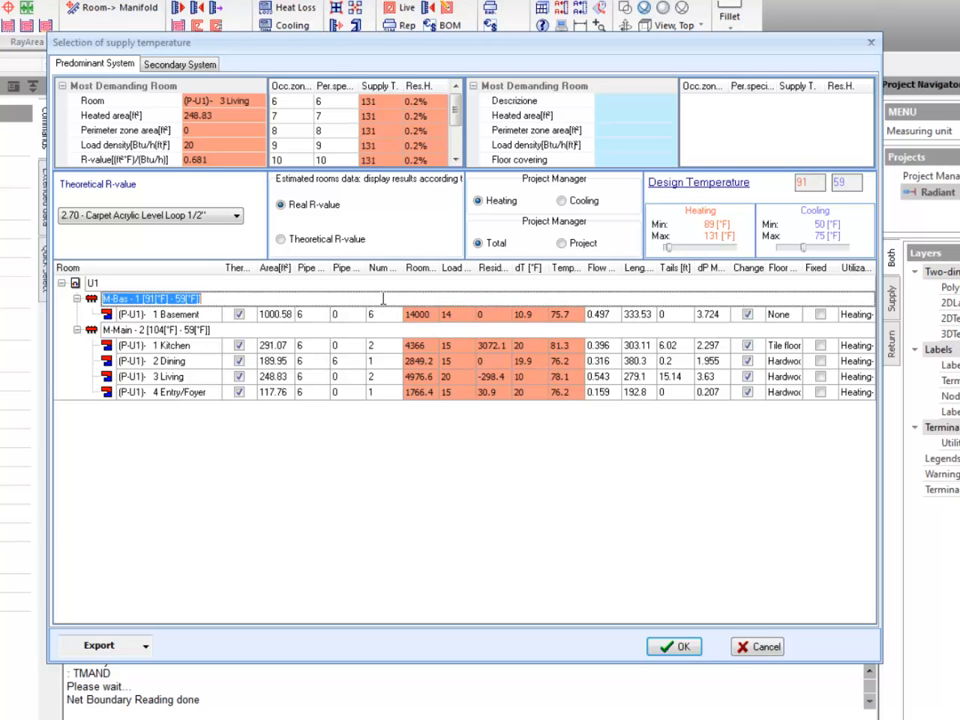
Set the Basement's occupied fixed spacing to 9 inches in the Project view, with the floor perimeter preview shown
{"action": "left_click", "coordinate": [257, 330]}
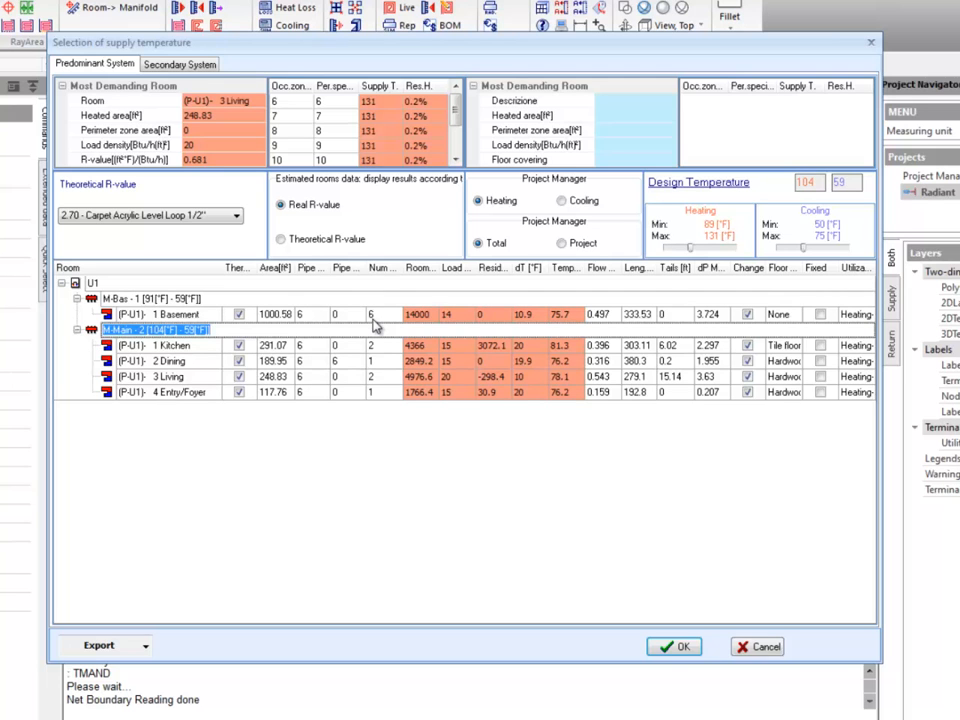
{"action": "left_click", "coordinate": [183, 316]}
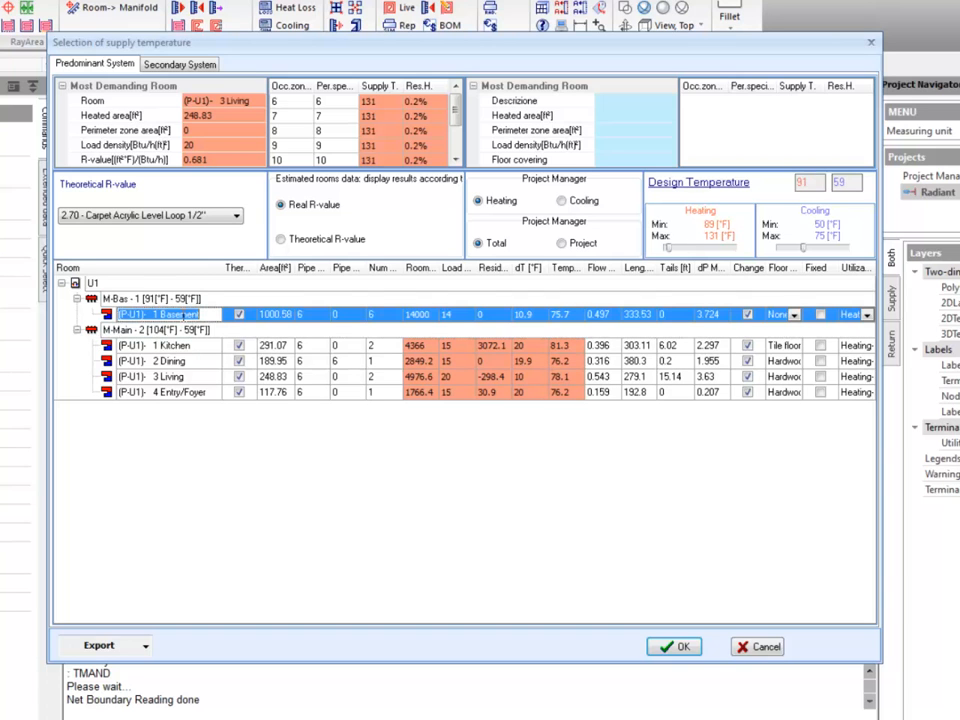
{"action": "left_click", "coordinate": [311, 315]}
{"action": "left_click", "coordinate": [566, 244]}
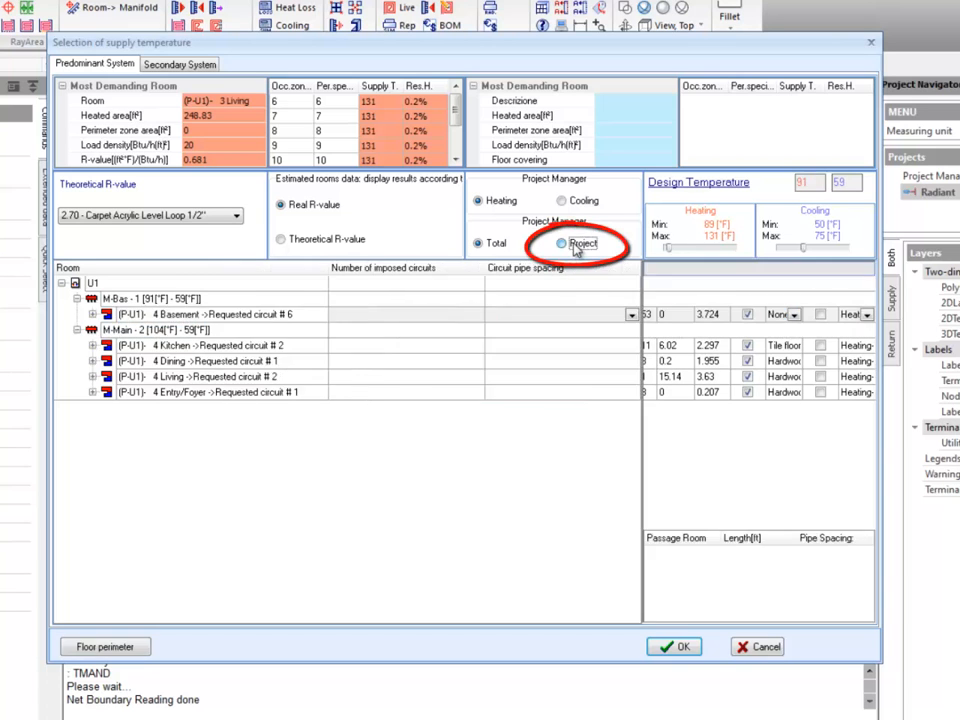
{"action": "left_click", "coordinate": [93, 315]}
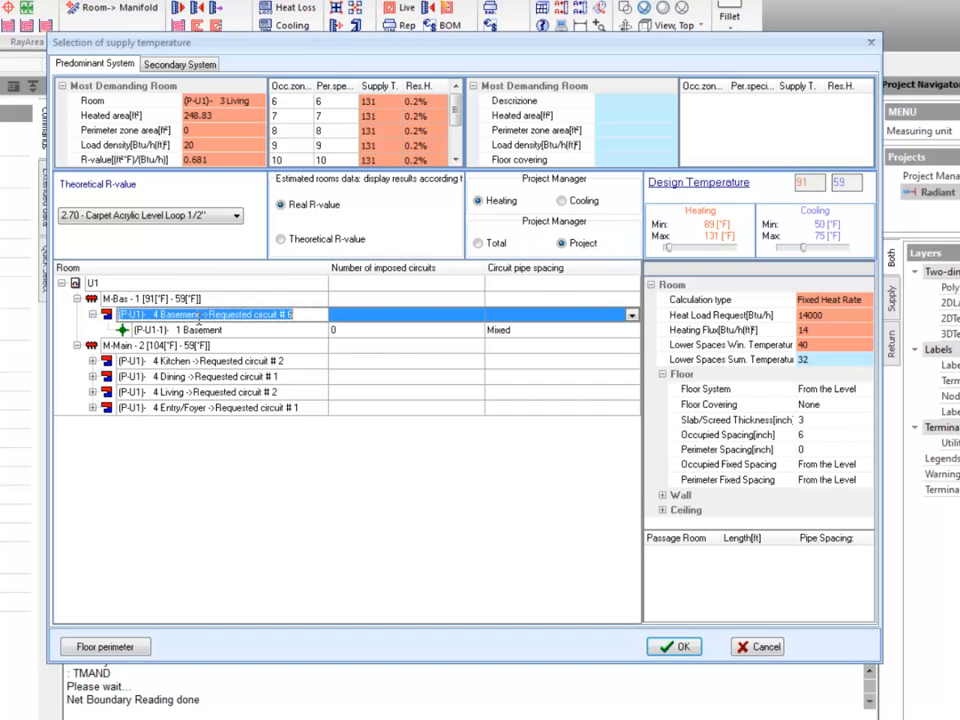
{"action": "left_click", "coordinate": [138, 647]}
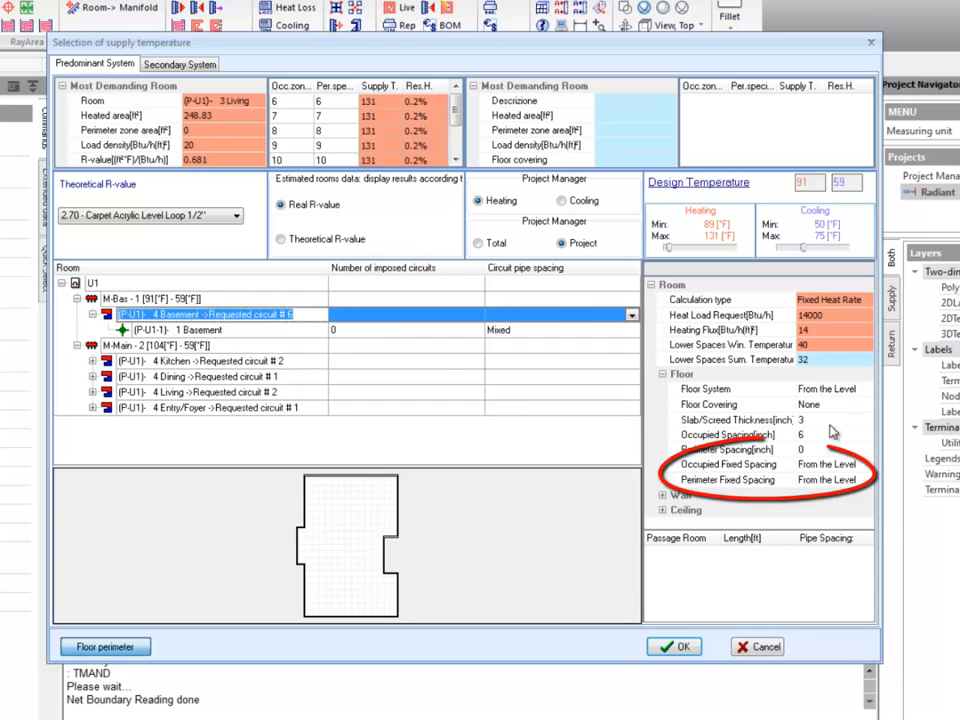
{"action": "left_click", "coordinate": [833, 464]}
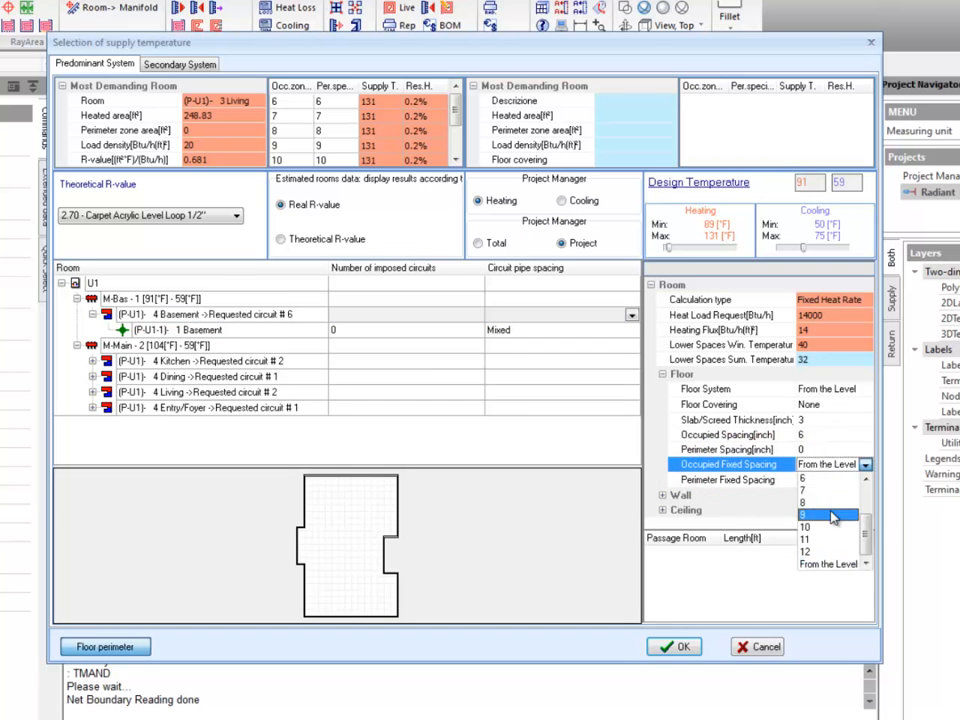
{"action": "left_click", "coordinate": [834, 515]}
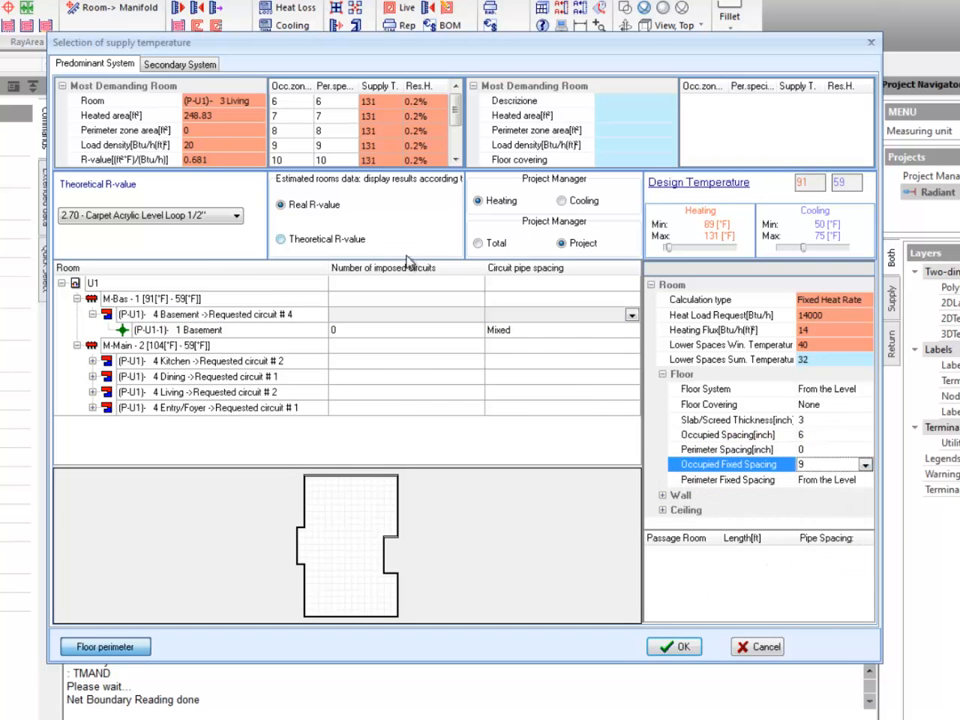
Return to the Total view and set the M-Bas - 1 manifold's heating design temperature to 95 °F
{"action": "left_click", "coordinate": [488, 243]}
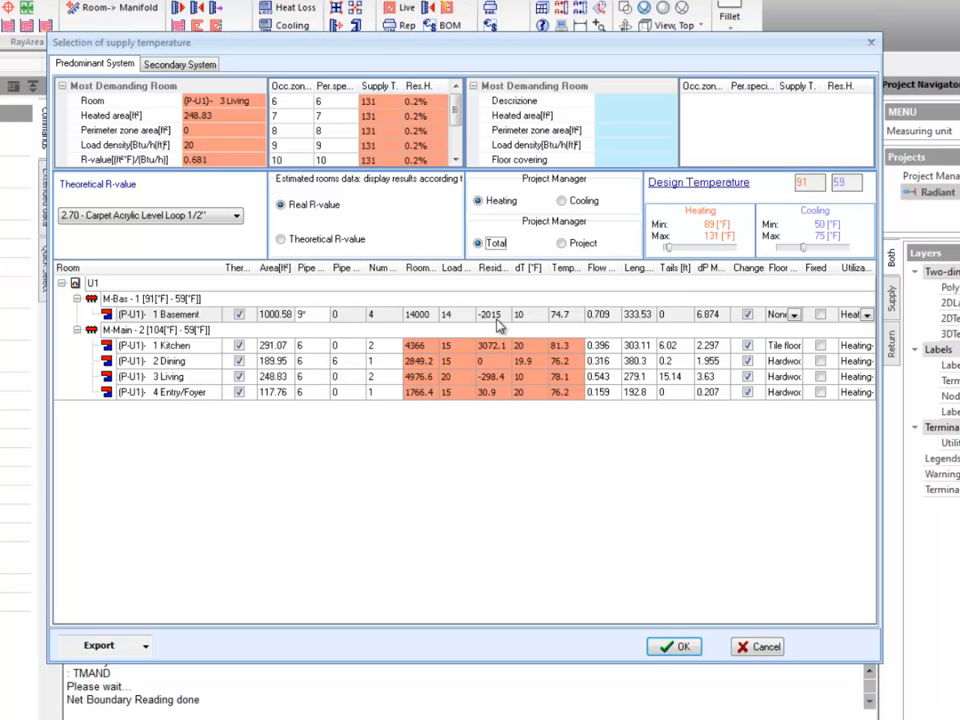
{"action": "left_click_drag", "start_coordinate": [808, 185], "coordinate": [789, 184]}
{"action": "type", "text": "95"}
{"action": "key", "text": "Return"}
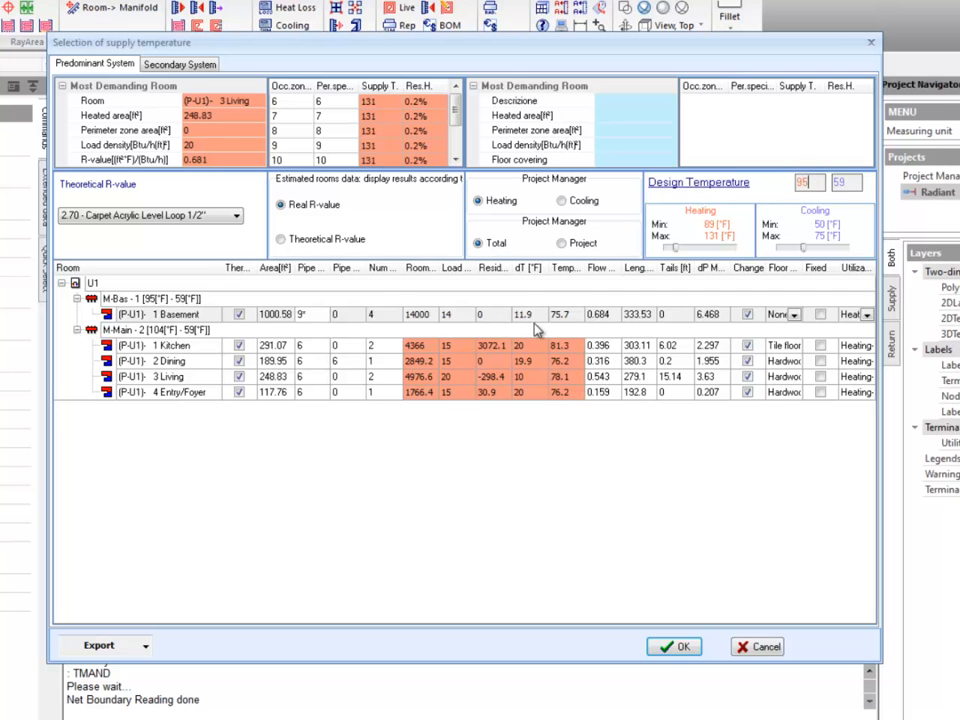
{"action": "left_click", "coordinate": [270, 298]}
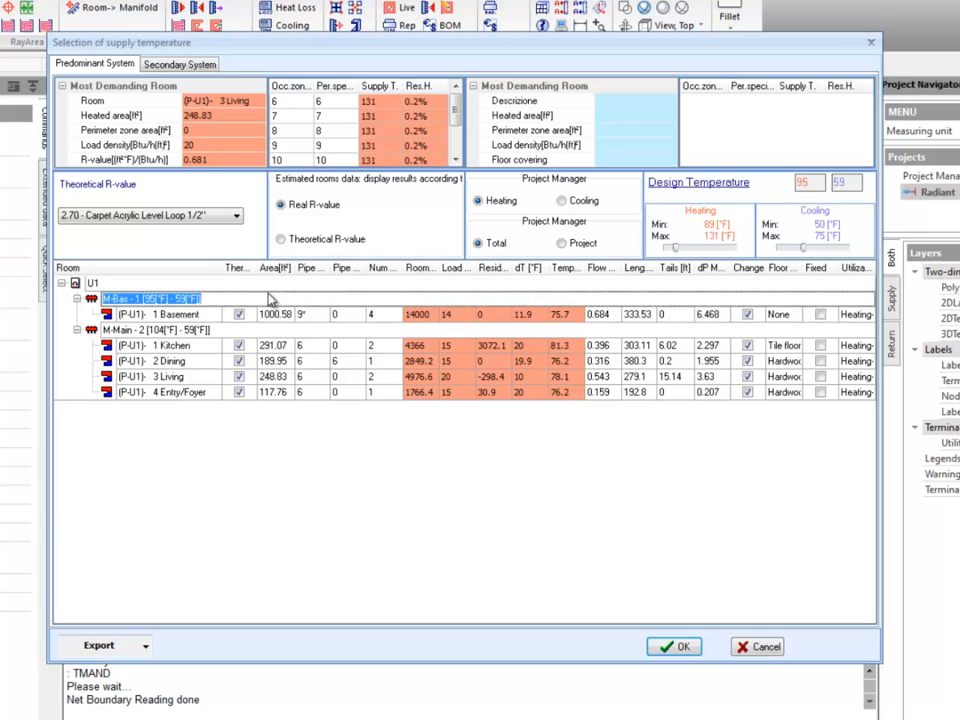
Set the M-Main - 2 manifold's heating design temperature to 100 °F and check the residual loads of its rooms
{"action": "left_click", "coordinate": [155, 330]}
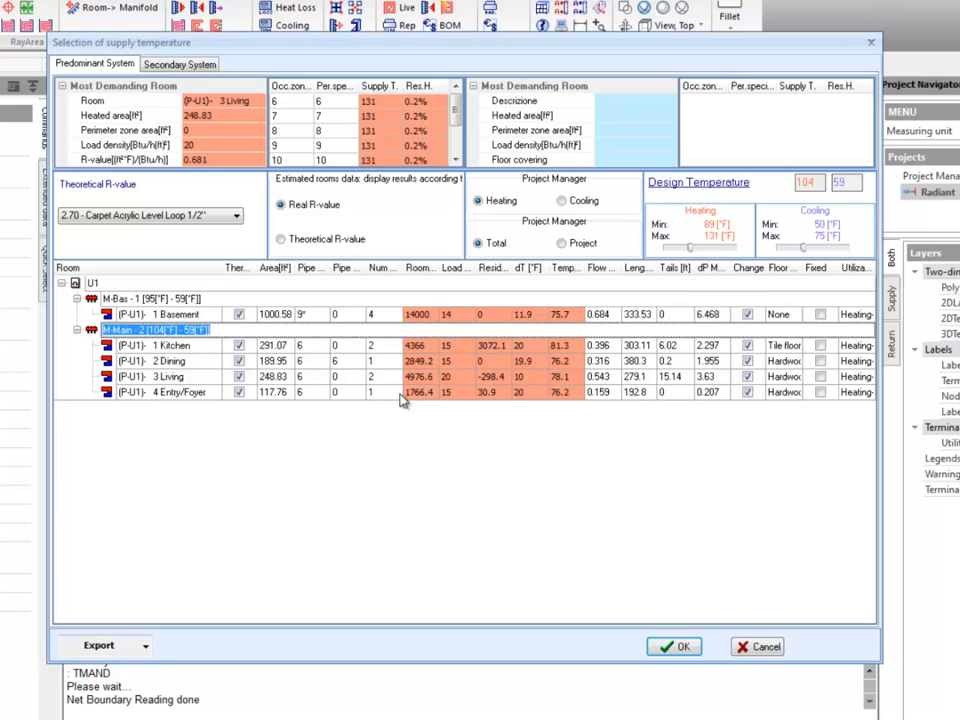
{"action": "left_click", "coordinate": [812, 183]}
{"action": "double_click", "coordinate": [812, 183]}
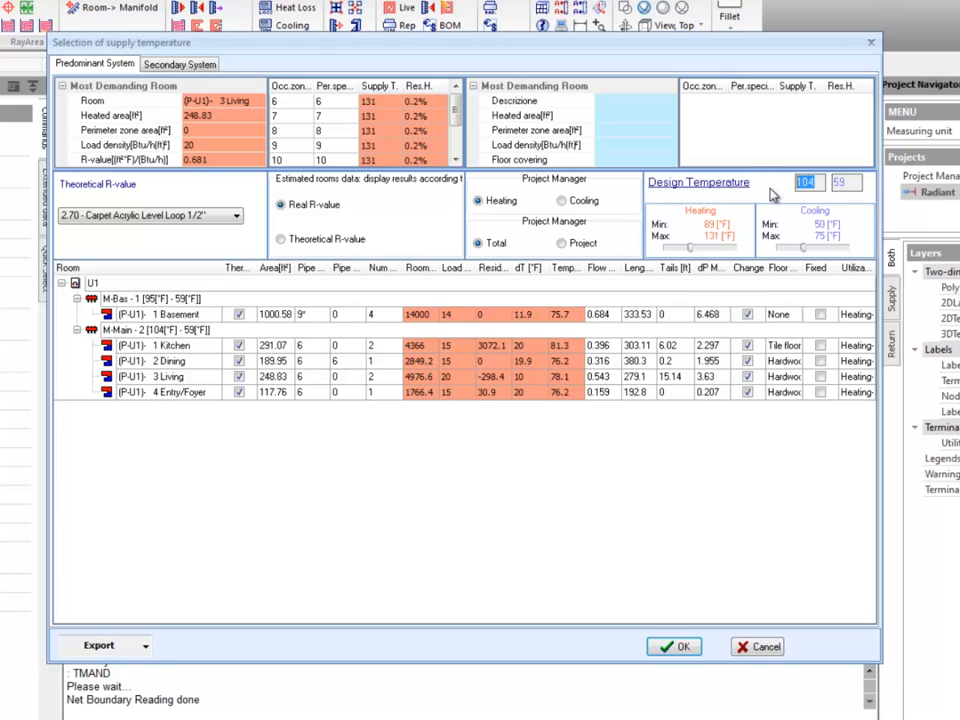
{"action": "type", "text": "100"}
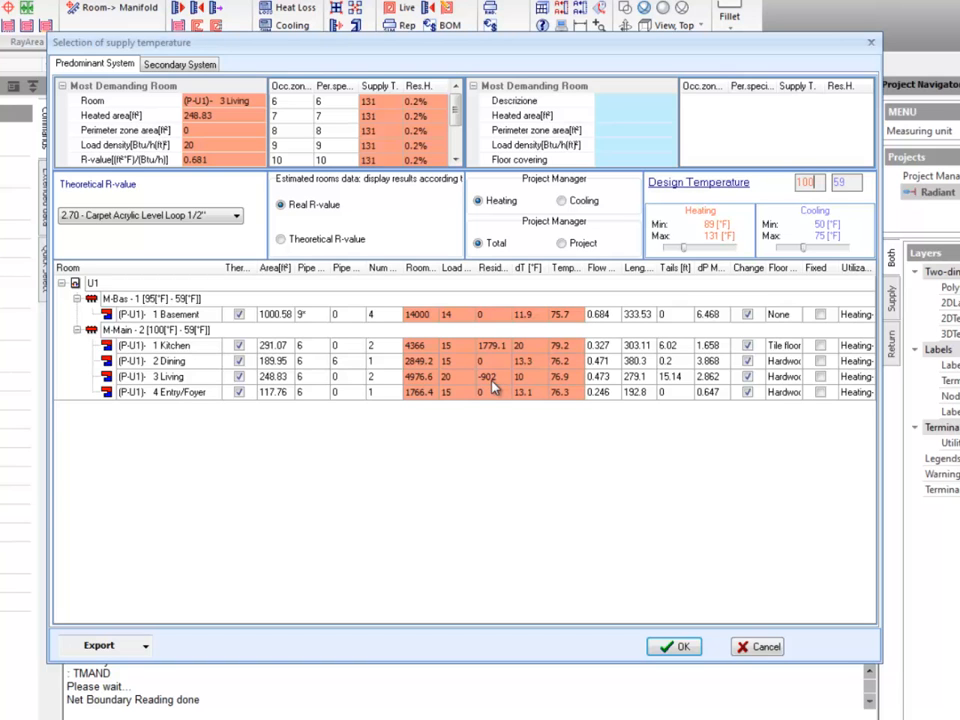
{"action": "left_click", "coordinate": [781, 378]}
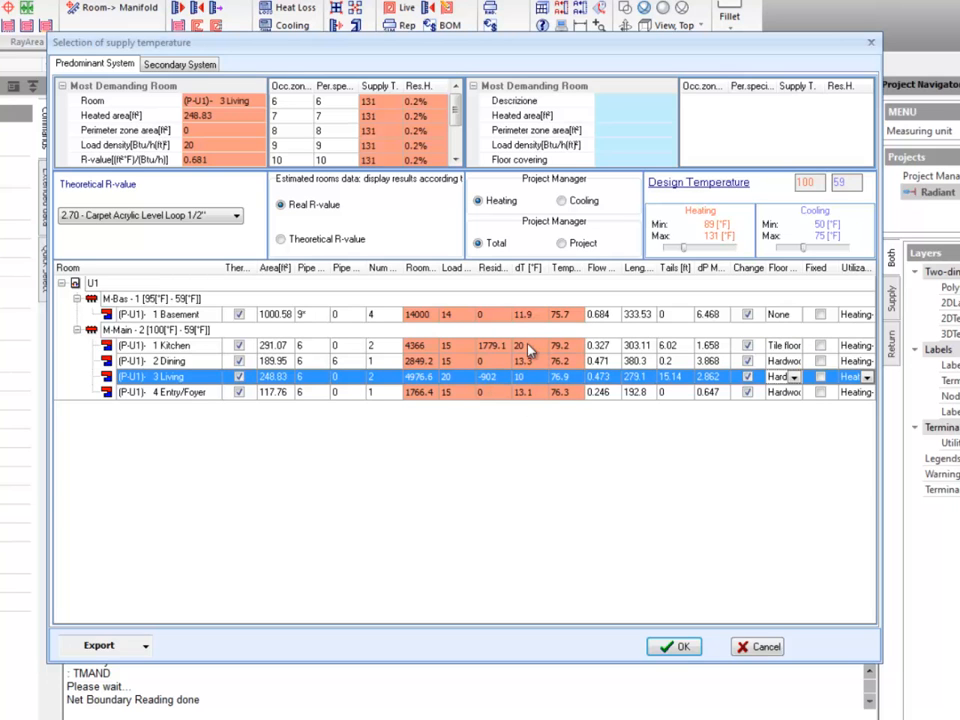
{"action": "left_click", "coordinate": [489, 330]}
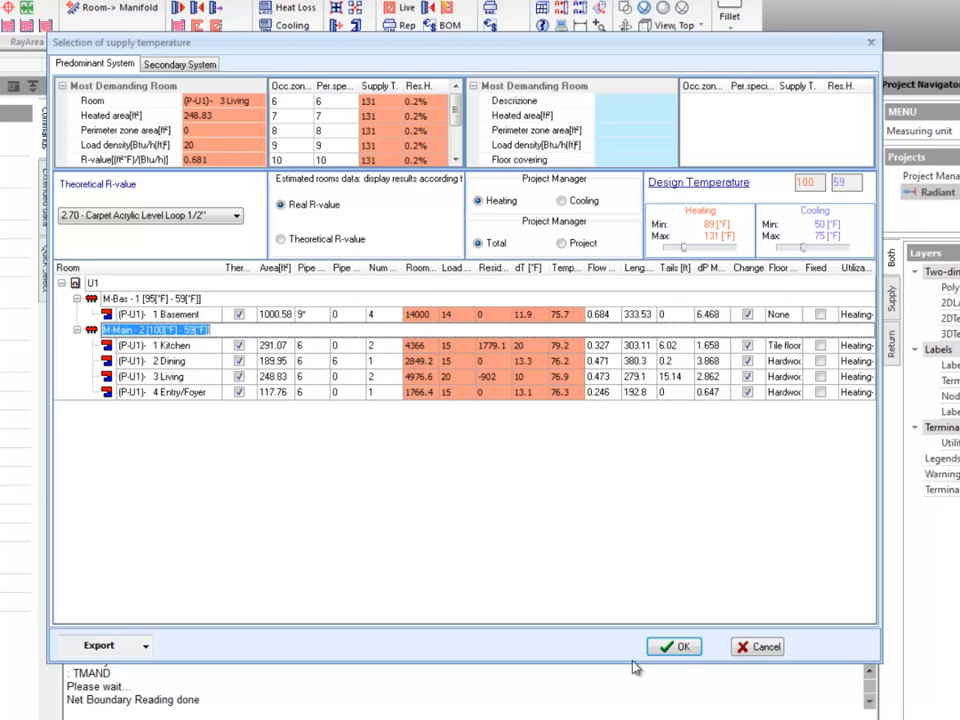
{"action": "left_click", "coordinate": [685, 656]}
Set the Kitchen's occupied fixed spacing to 9 inches in the Project view, then return to the Total view
{"action": "left_click", "coordinate": [172, 346]}
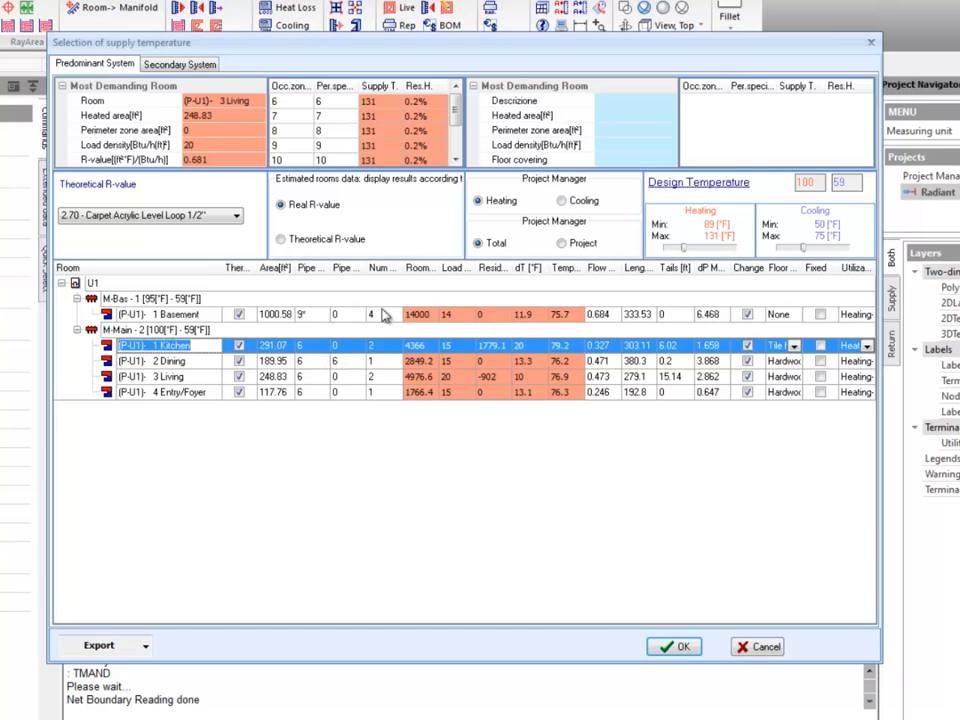
{"action": "left_click", "coordinate": [580, 243]}
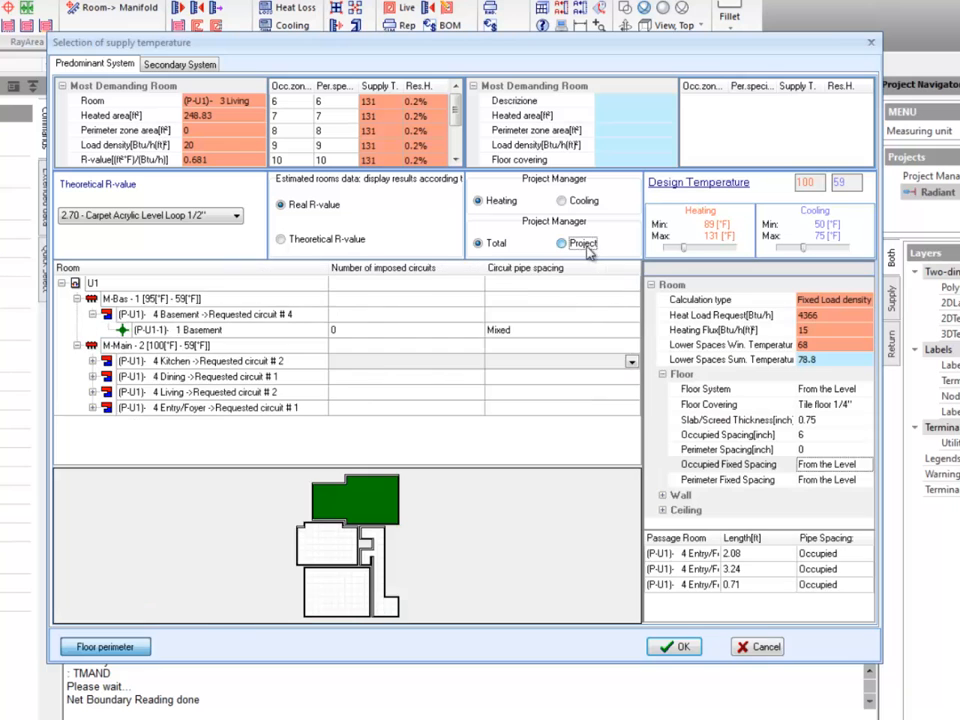
{"action": "left_click", "coordinate": [168, 364]}
{"action": "left_click", "coordinate": [92, 361]}
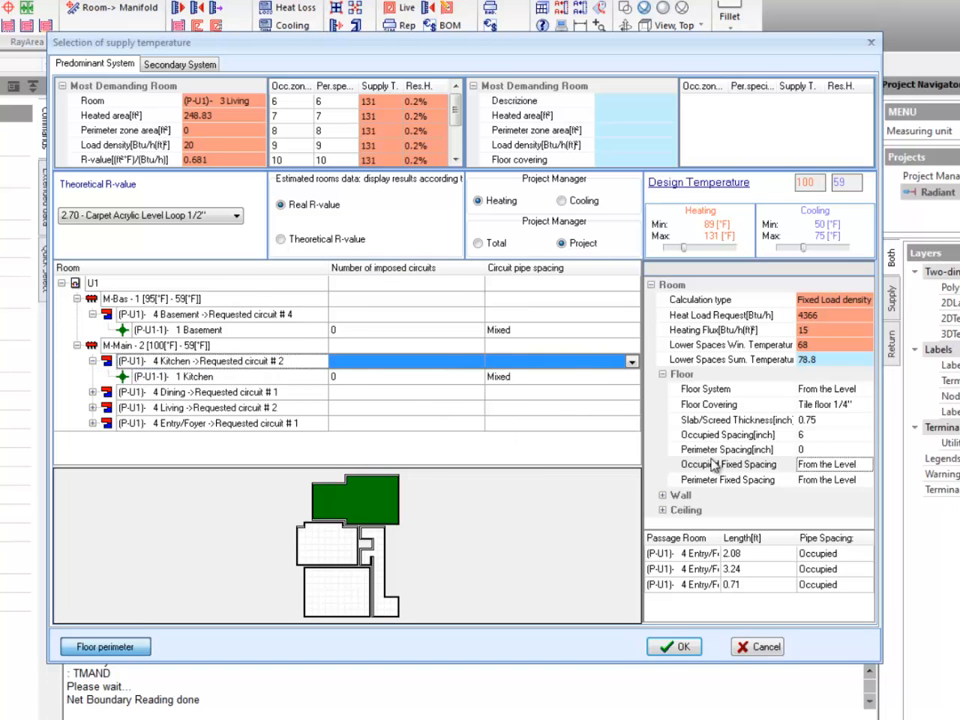
{"action": "left_click", "coordinate": [828, 466]}
{"action": "left_click", "coordinate": [828, 466]}
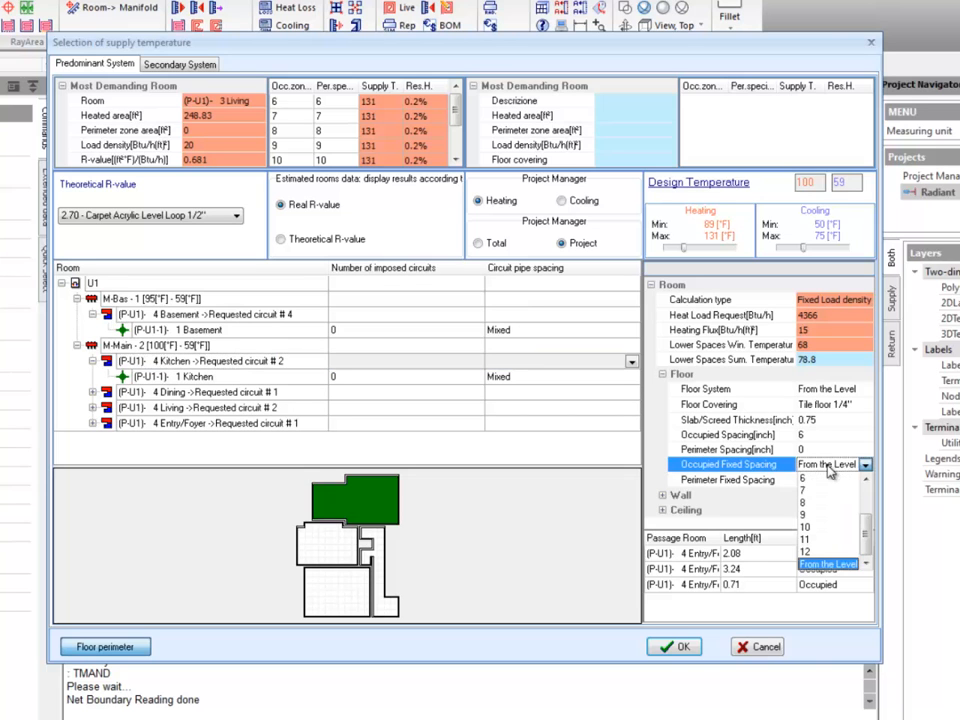
{"action": "left_click", "coordinate": [828, 517]}
{"action": "left_click", "coordinate": [479, 243]}
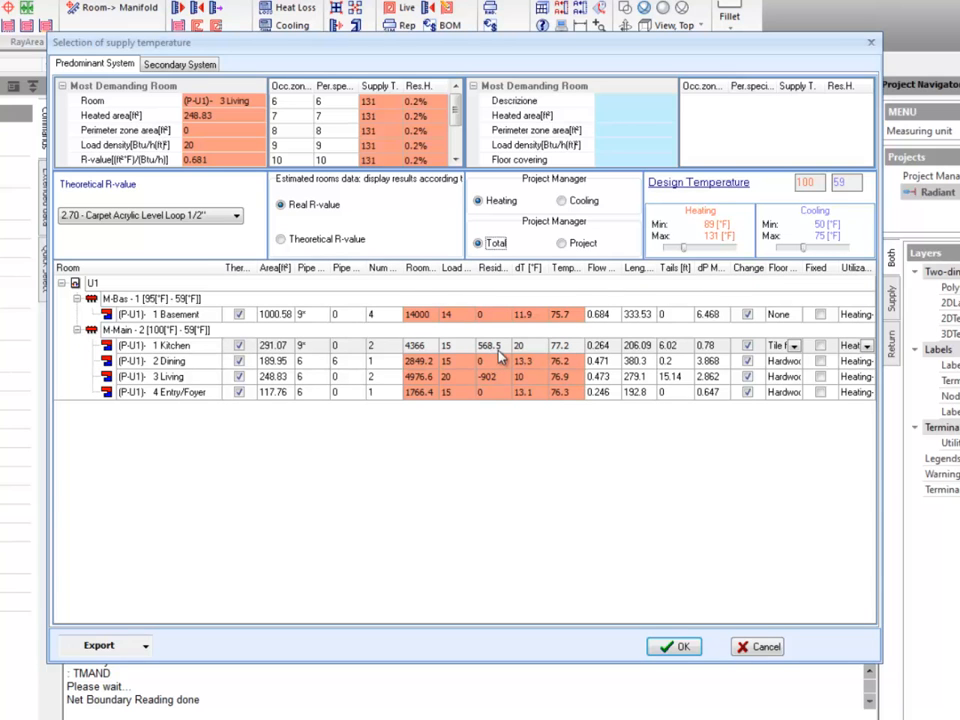
{"action": "left_click", "coordinate": [306, 330]}
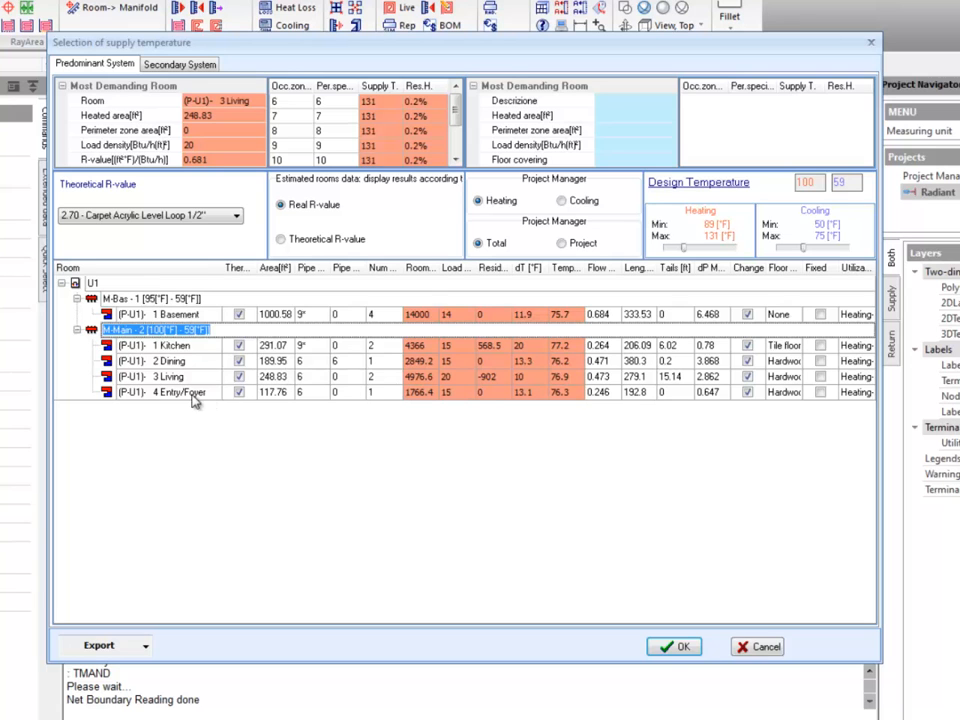
Look at the available file formats for exporting the results table, then close the export options
{"action": "left_click", "coordinate": [262, 465]}
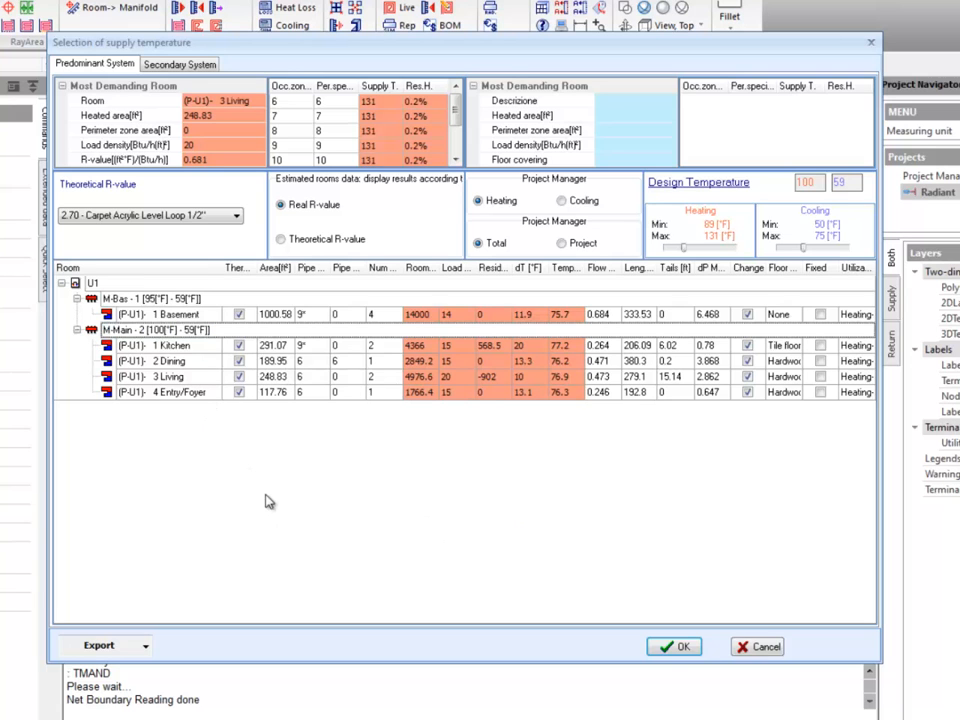
{"action": "left_click", "coordinate": [146, 646]}
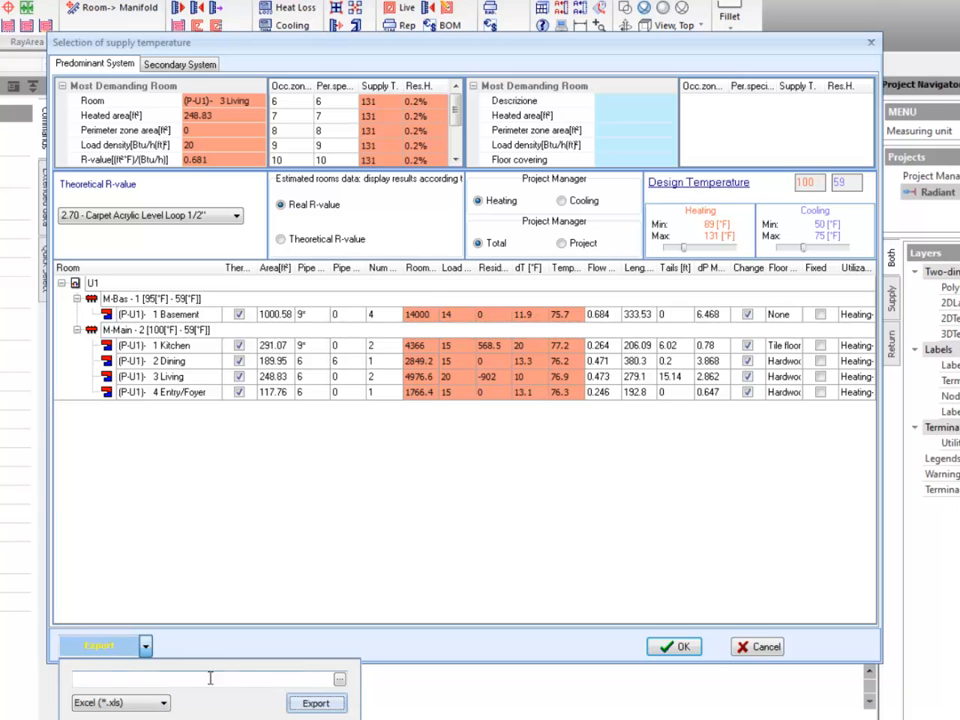
{"action": "left_click", "coordinate": [163, 704]}
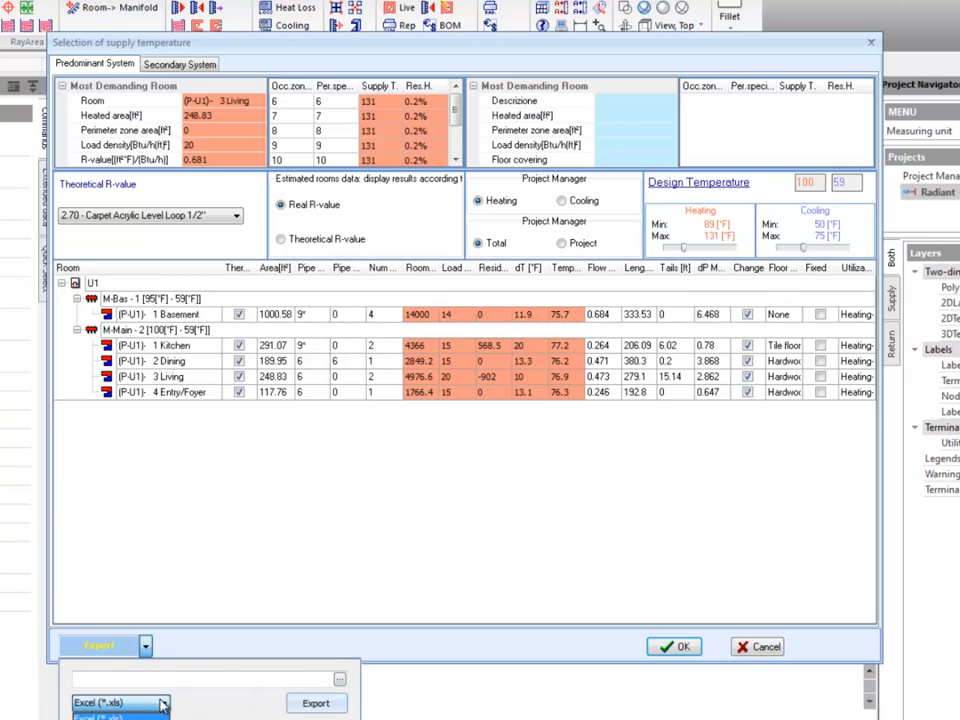
{"action": "left_click", "coordinate": [247, 567]}
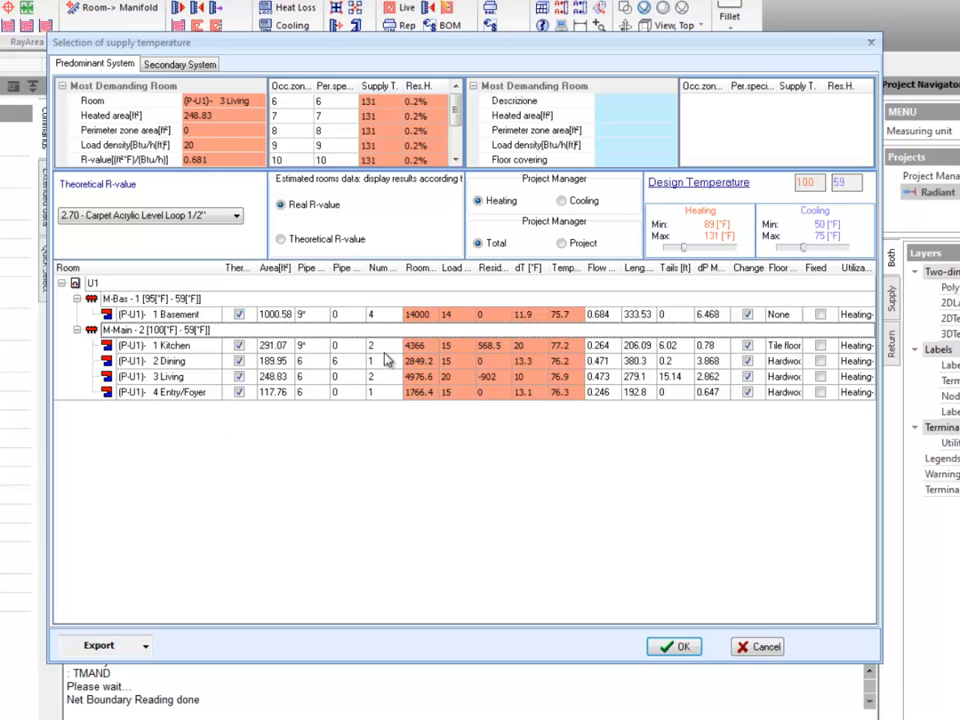
Examine the layout settings and number of imposed circuits of the Basement circuit in the Project view
{"action": "left_click", "coordinate": [578, 244]}
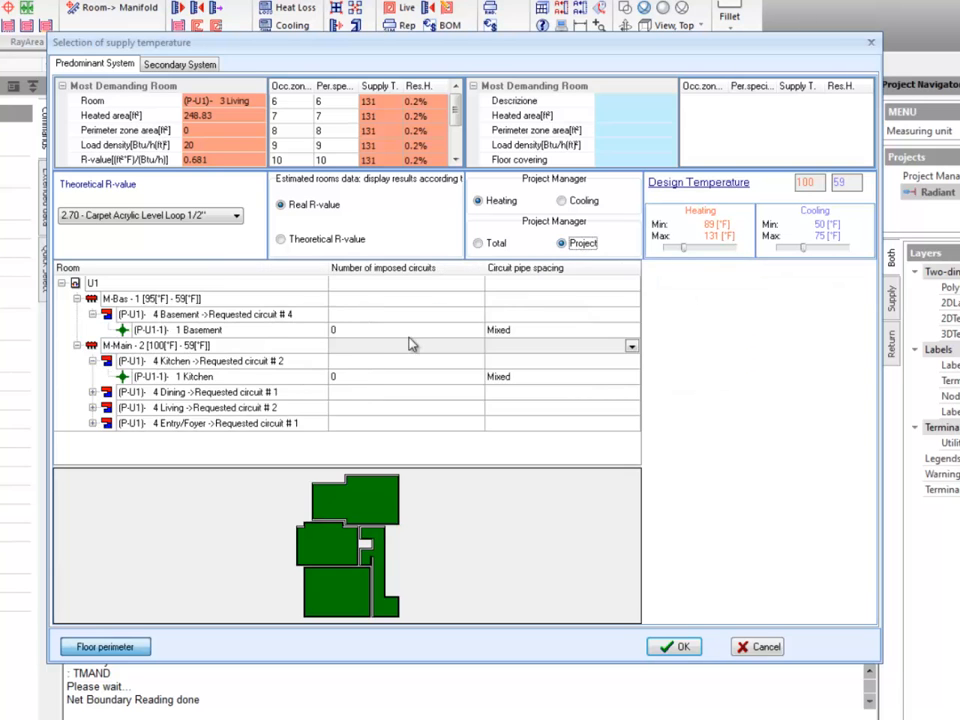
{"action": "left_click", "coordinate": [240, 330]}
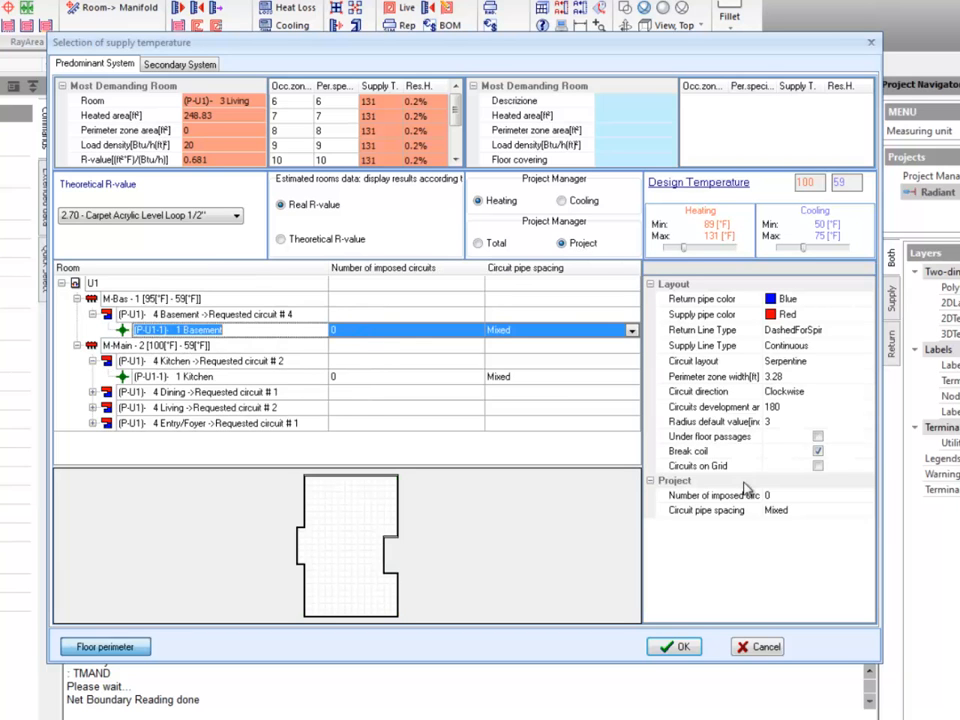
{"action": "left_click", "coordinate": [790, 496]}
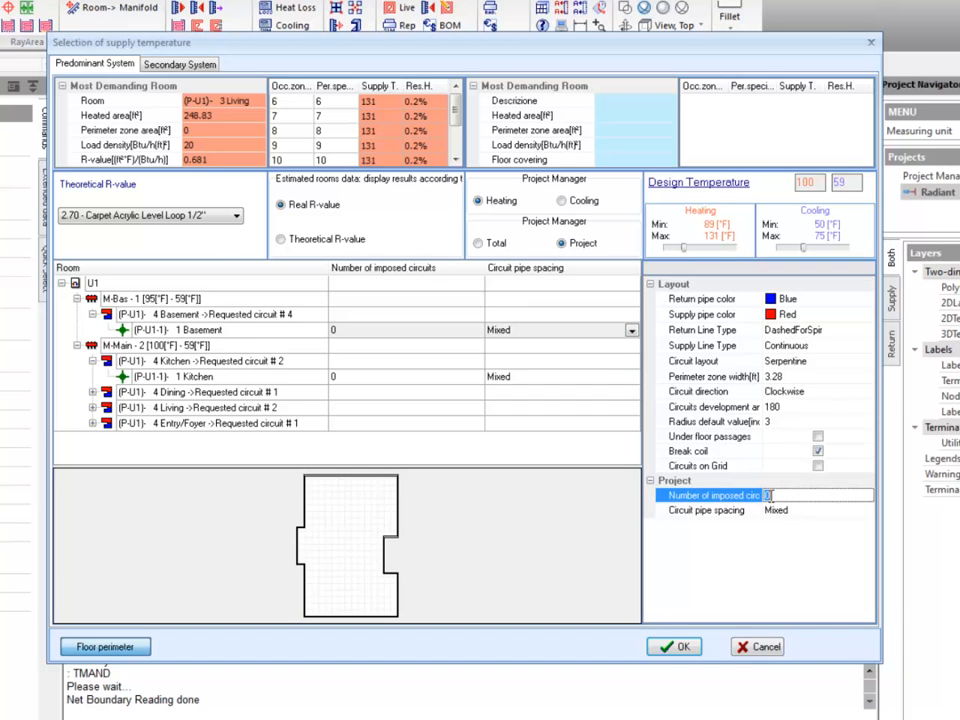
{"action": "left_click", "coordinate": [255, 337]}
{"action": "left_click", "coordinate": [253, 333]}
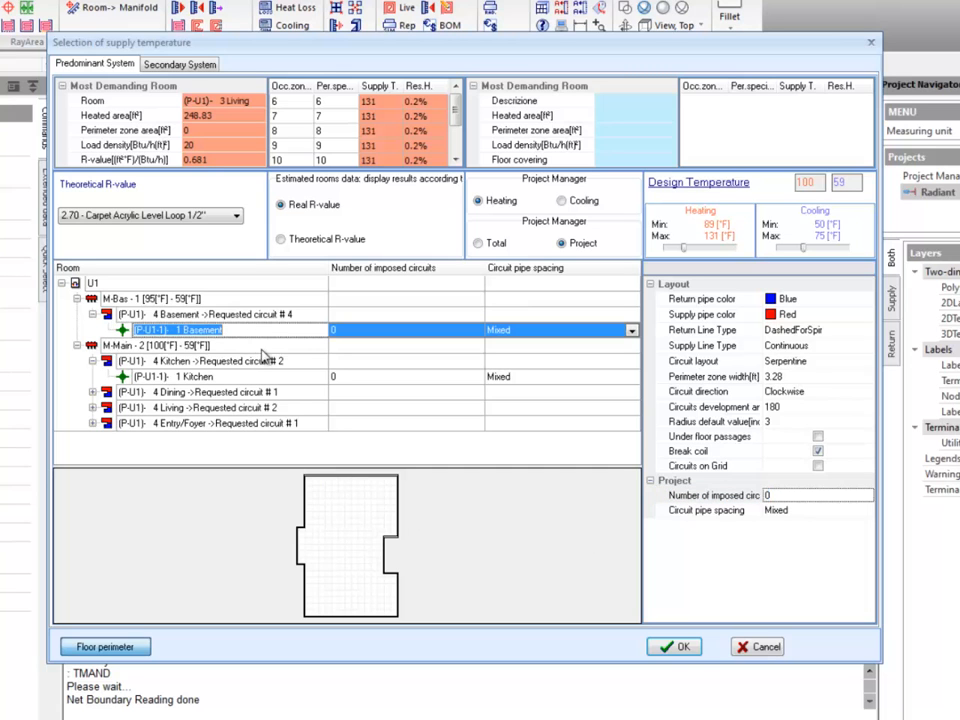
Check the Basement's room settings and accept the supply temperature selection
{"action": "left_click", "coordinate": [210, 316]}
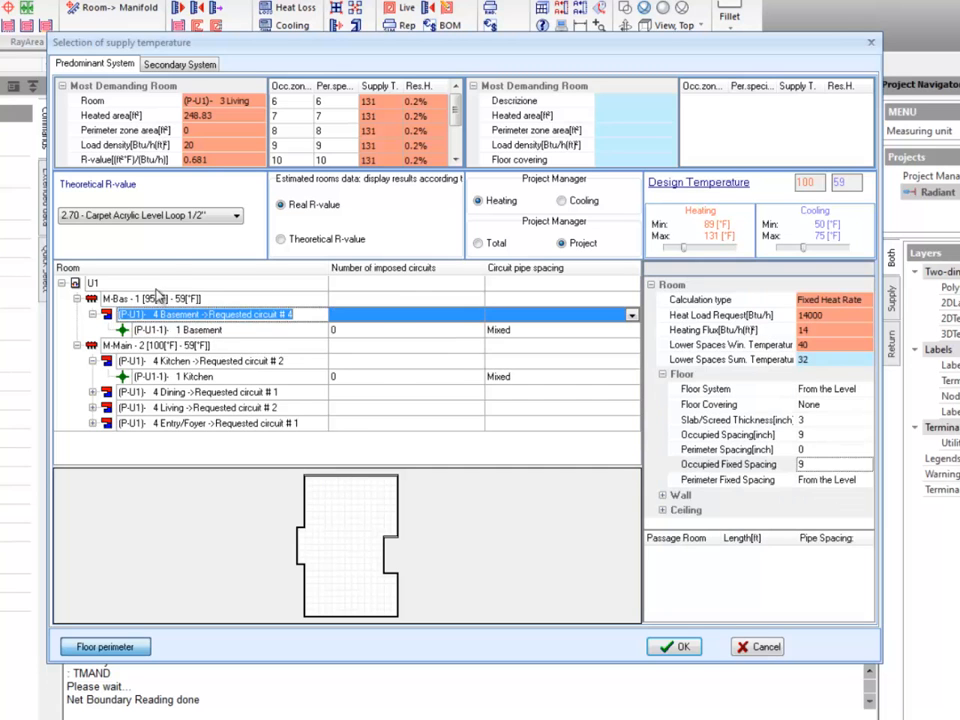
{"action": "left_click", "coordinate": [157, 285]}
{"action": "left_click", "coordinate": [675, 643]}
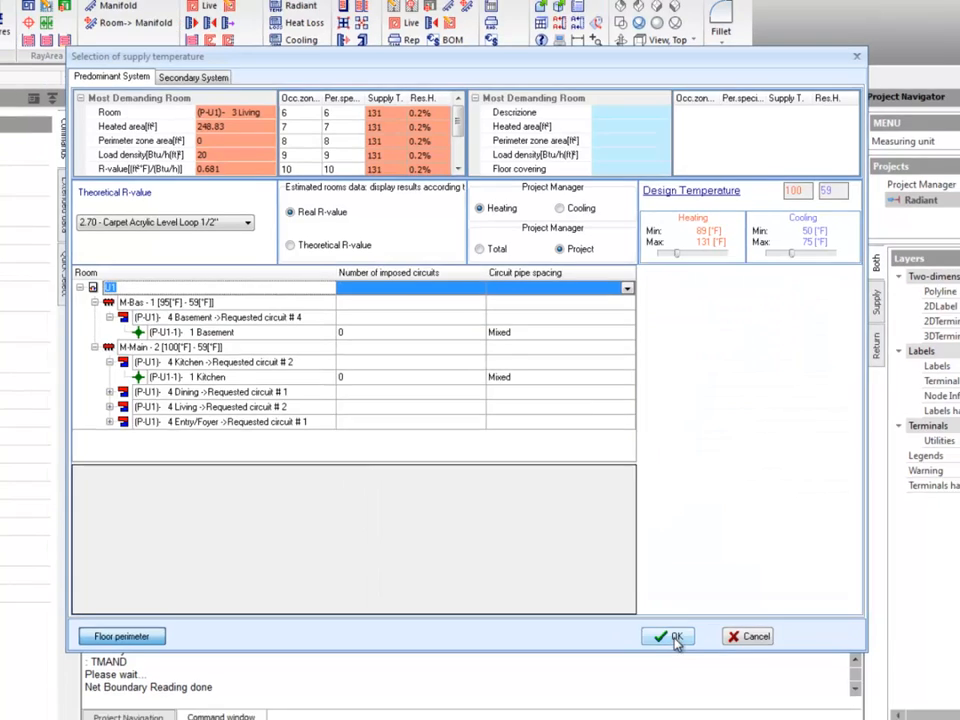